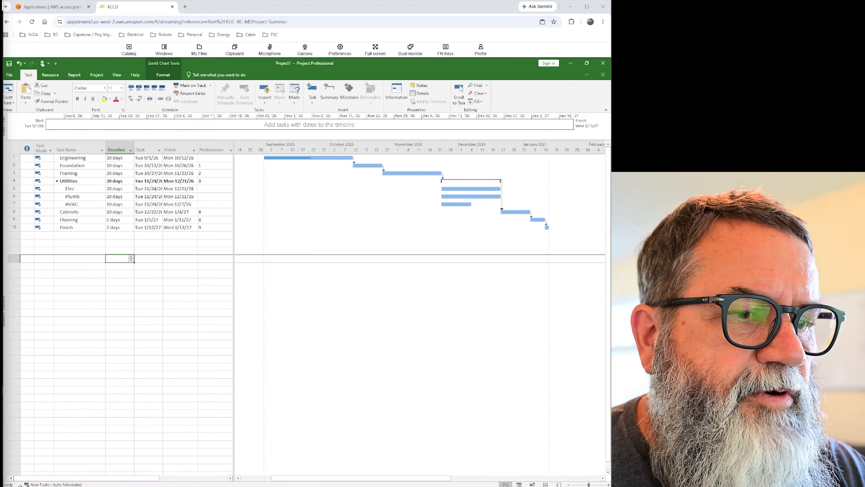
Switch the default mode for new tasks to Manually Scheduled and back to Auto Scheduled.
click(51, 484)
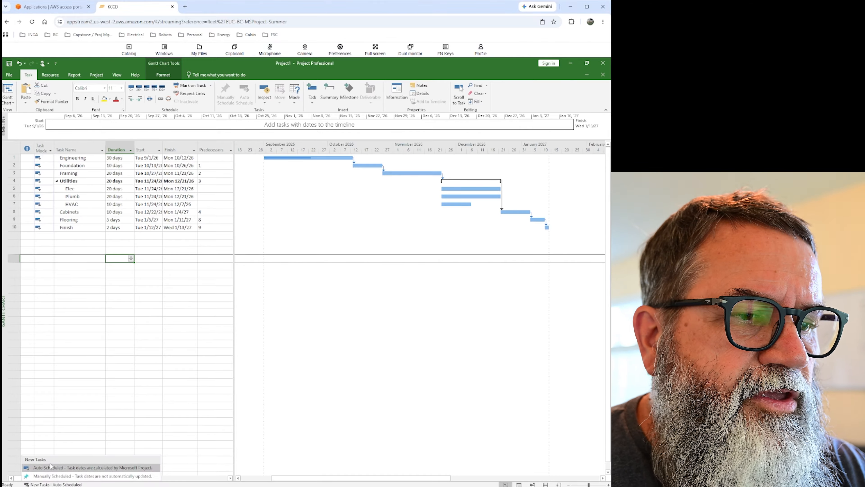
click(54, 476)
click(55, 483)
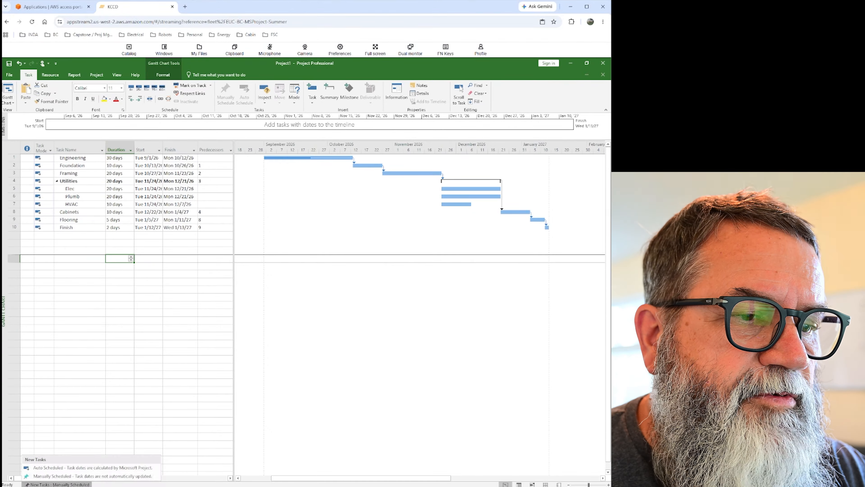
click(46, 468)
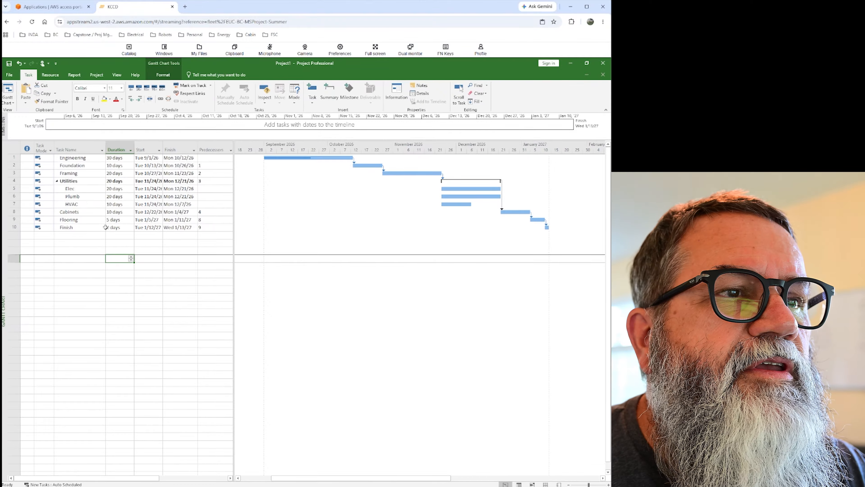
Set all tasks from Engineering to Finish to manual scheduling and return them to auto scheduling.
drag(12, 158, 16, 226)
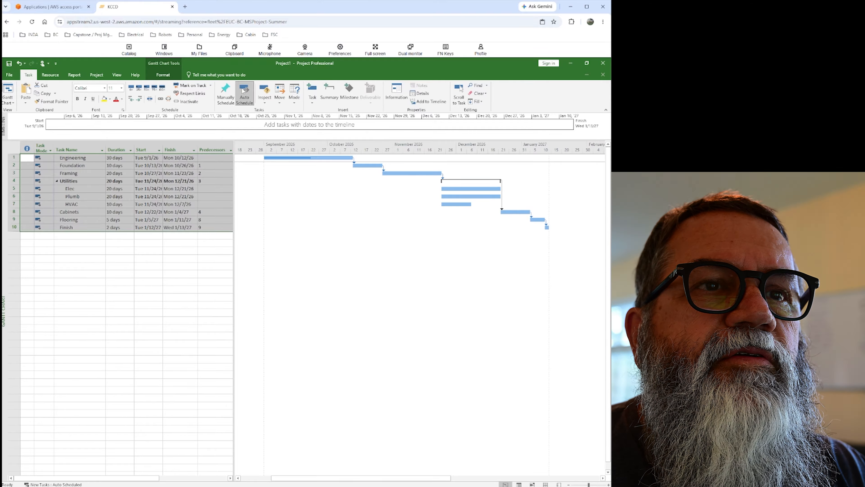
click(229, 91)
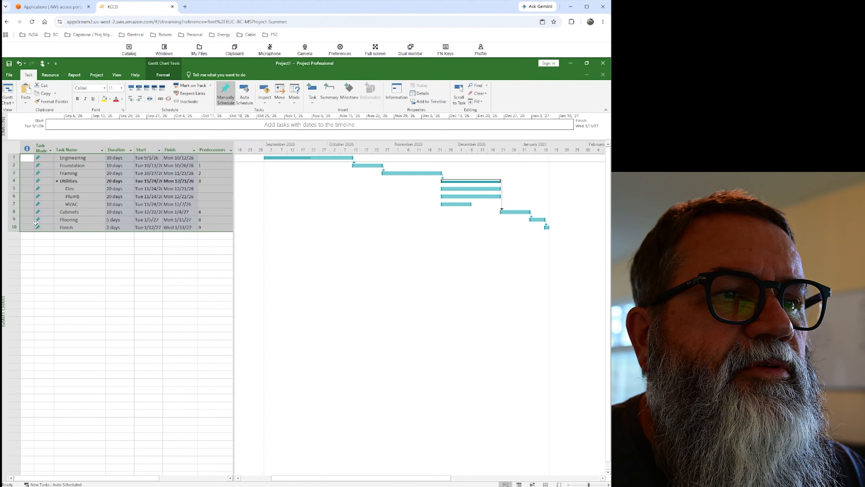
click(246, 91)
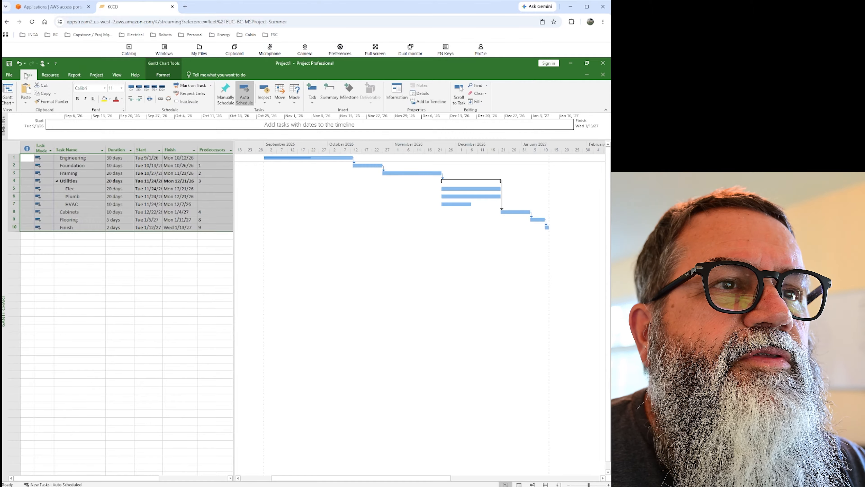
Review the project information, including the start date and calendar, and close it without changes.
click(96, 75)
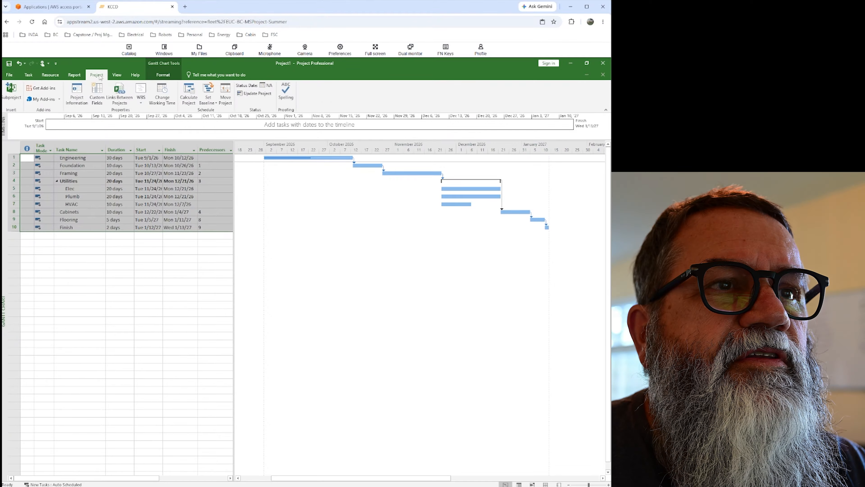
click(77, 92)
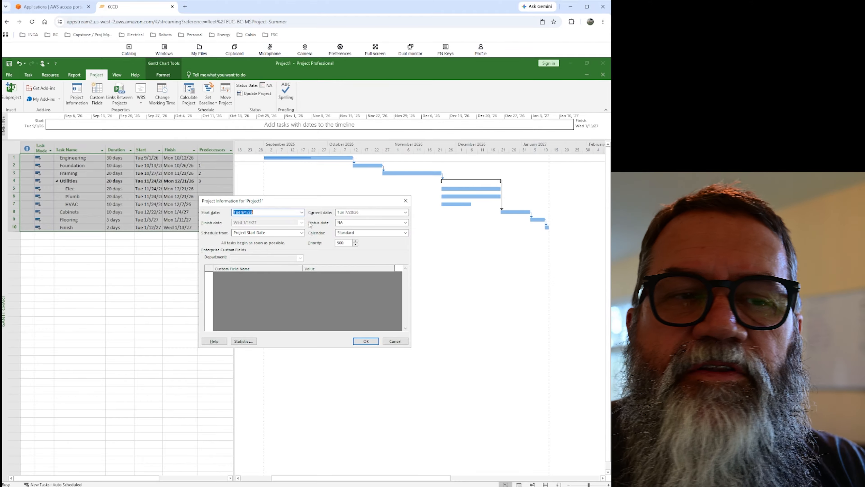
click(395, 341)
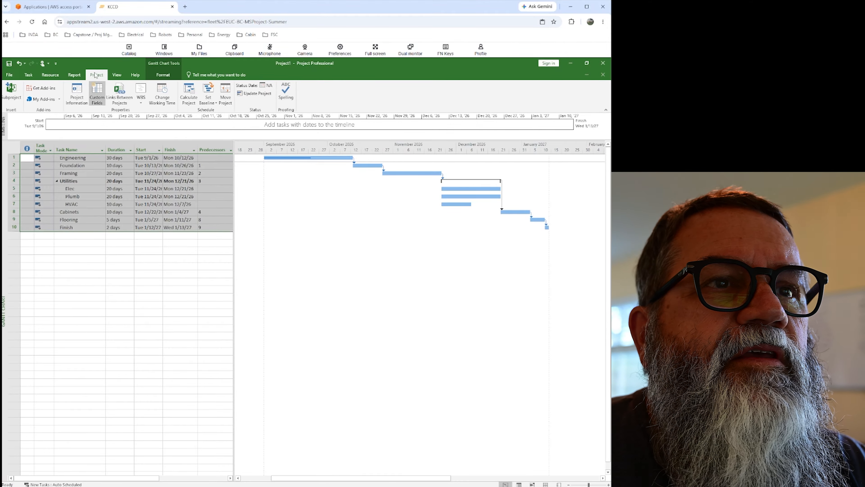
Show the project summary task above the task list and clear the task selection.
click(164, 76)
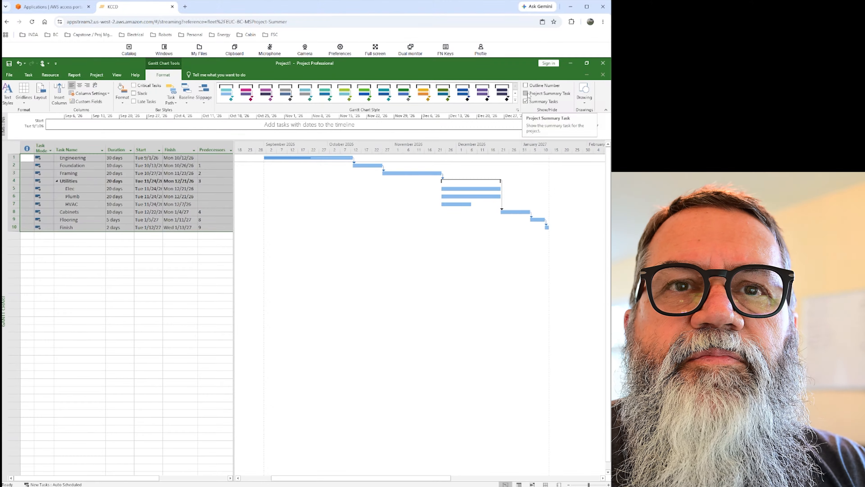
click(526, 93)
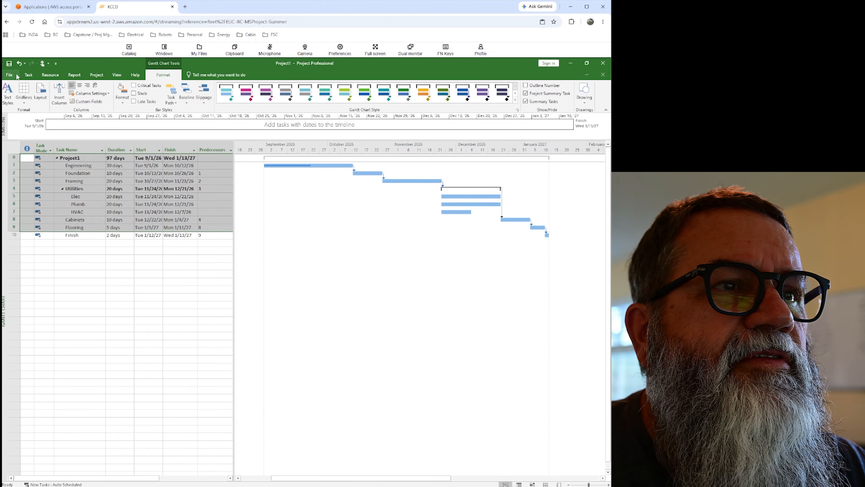
click(29, 75)
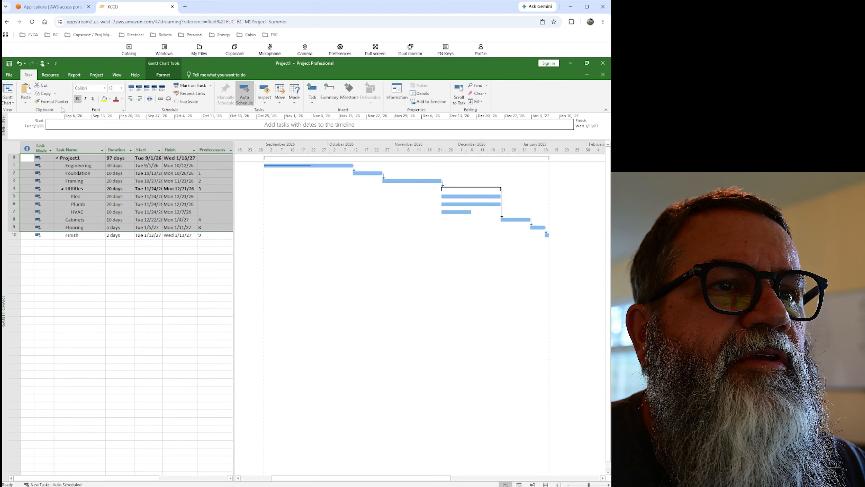
click(192, 260)
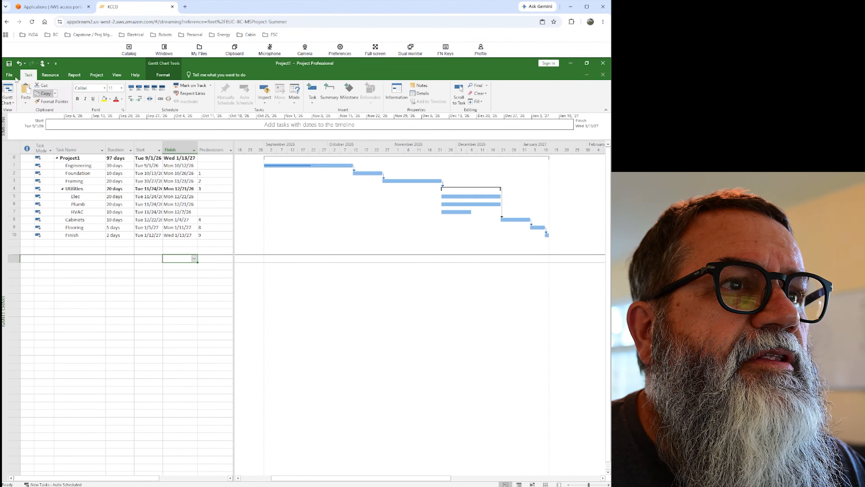
View the project as a Resource Graph and return to the Gantt Chart view.
click(8, 91)
click(9, 102)
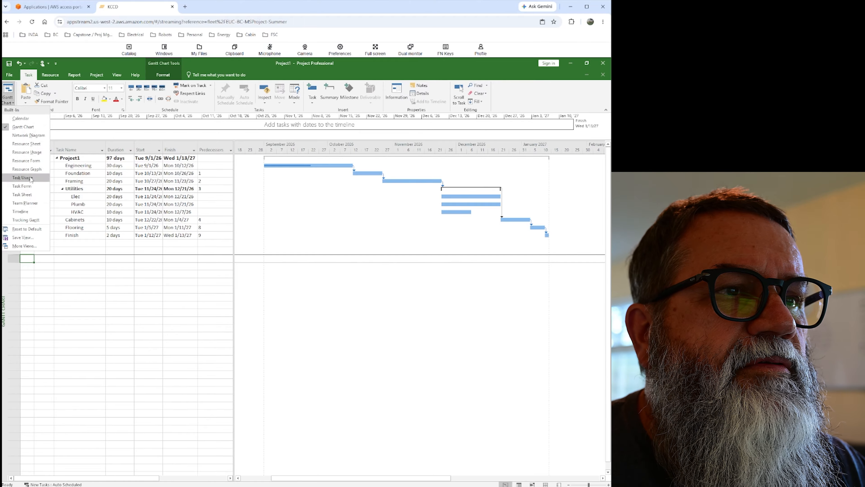
click(27, 169)
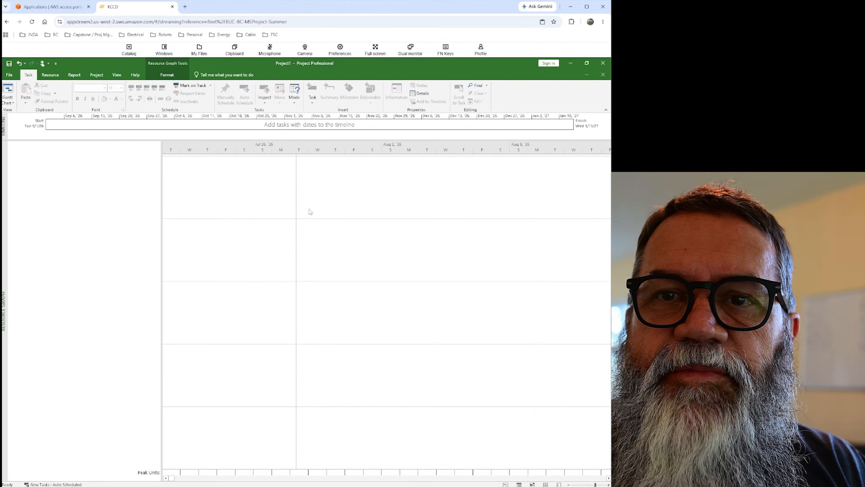
click(8, 90)
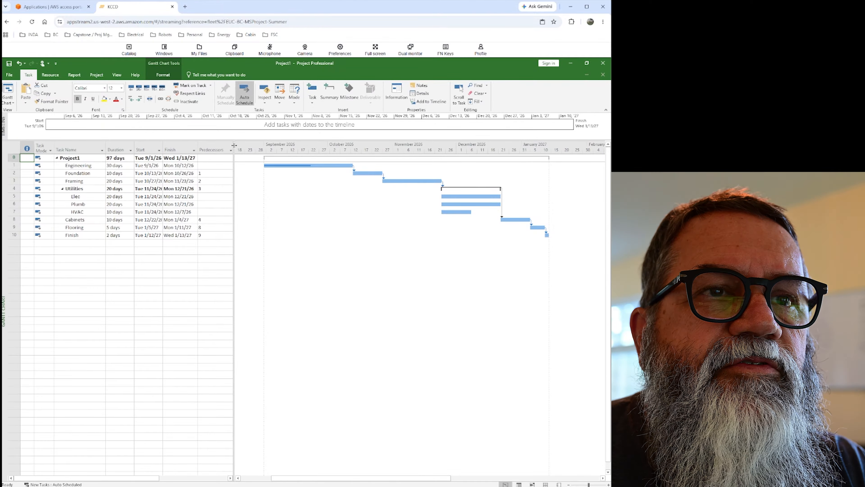
Widen the task table over the Gantt chart to expose the columns past Predecessors.
drag(264, 150, 490, 154)
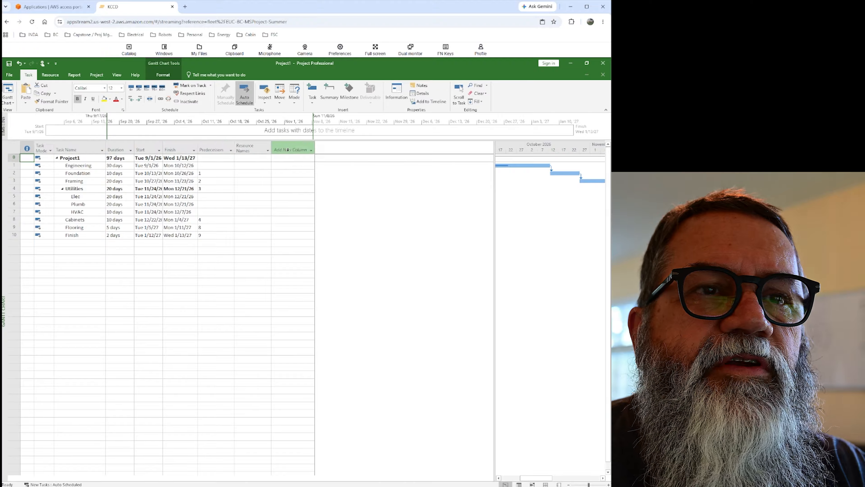
Add a Text17 column after Resource Names and hide it again.
click(311, 150)
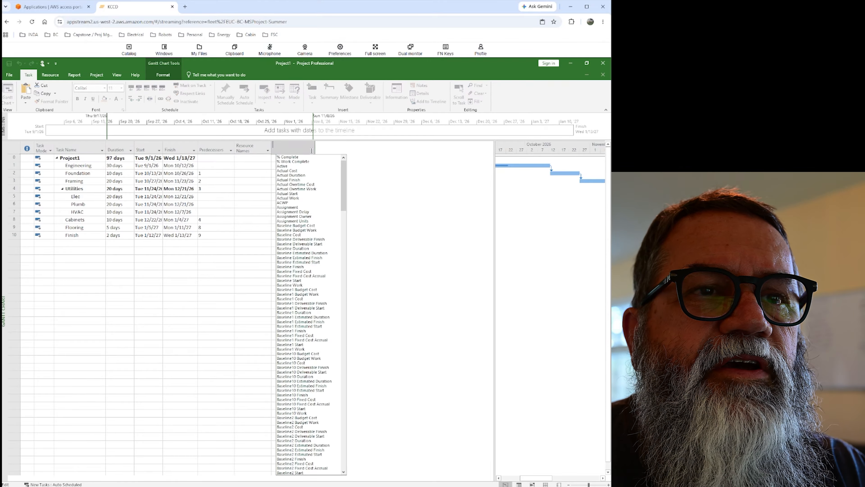
scroll(310, 246, down, 20)
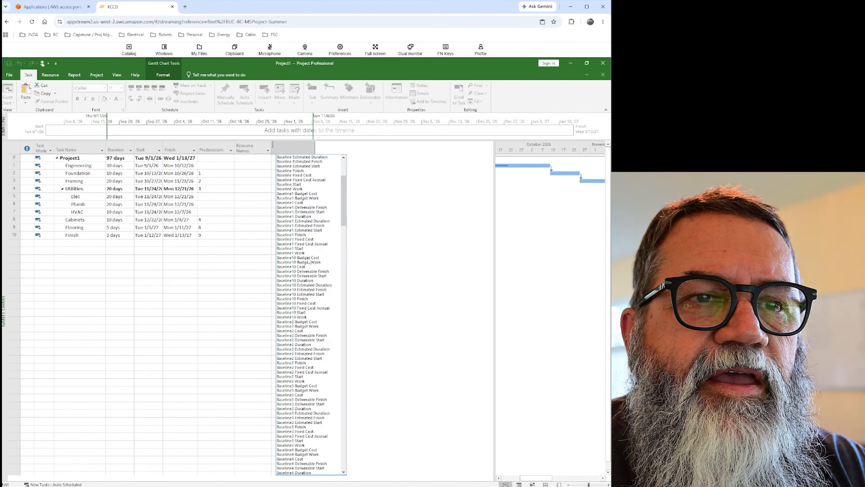
scroll(310, 261, down, 20)
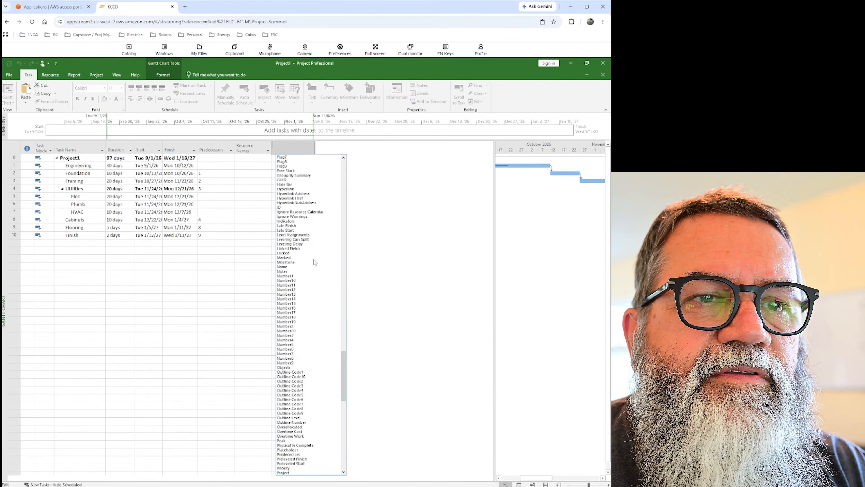
scroll(317, 263, down, 20)
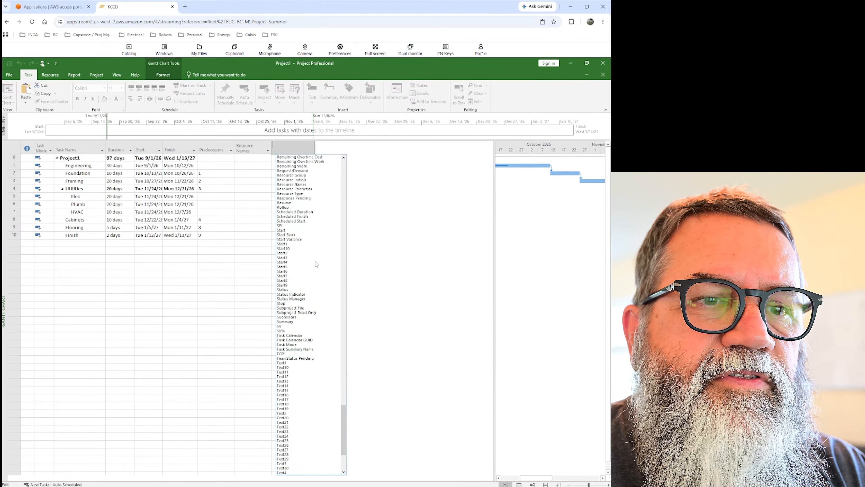
click(290, 312)
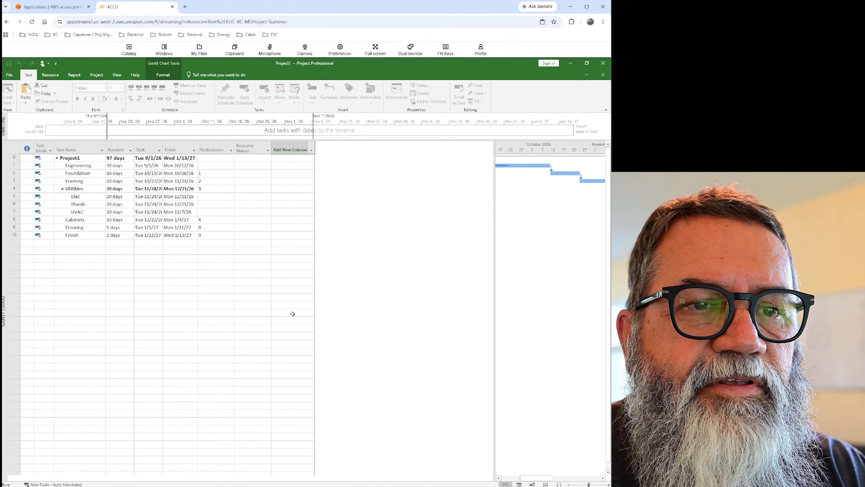
click(311, 150)
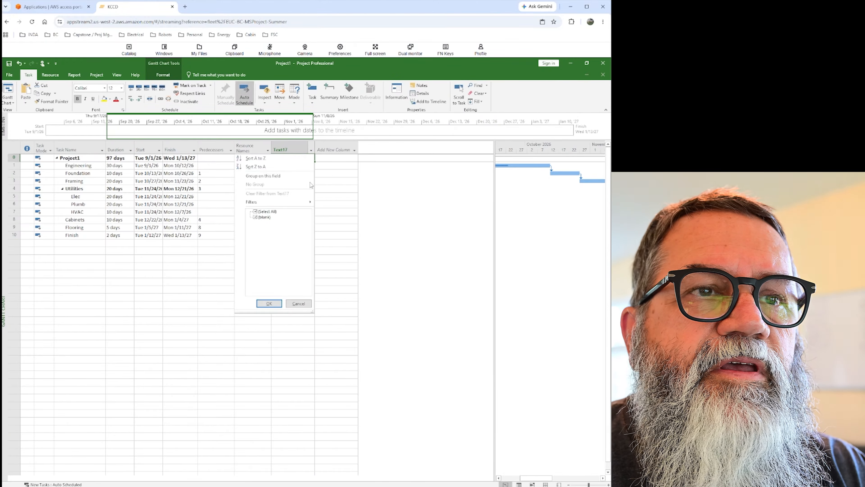
click(298, 304)
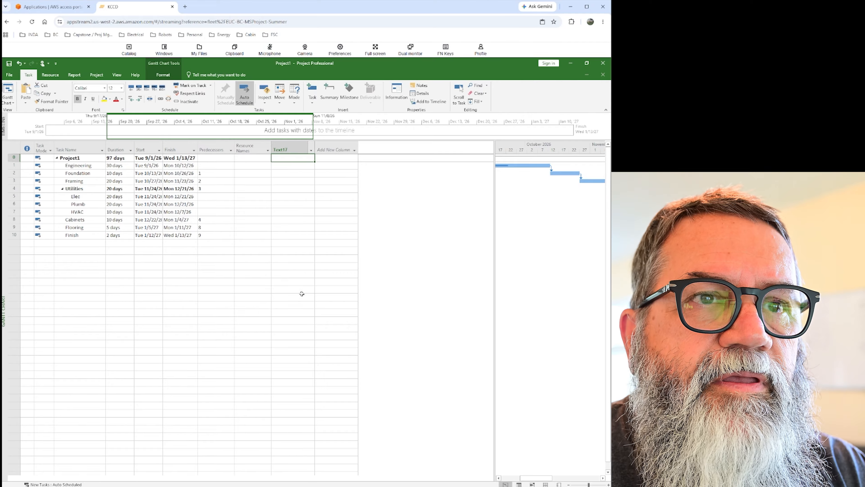
right_click(295, 151)
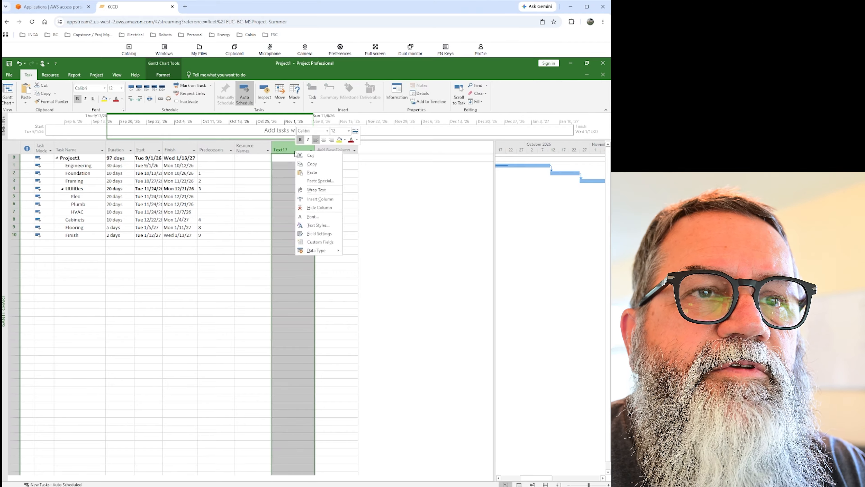
click(319, 207)
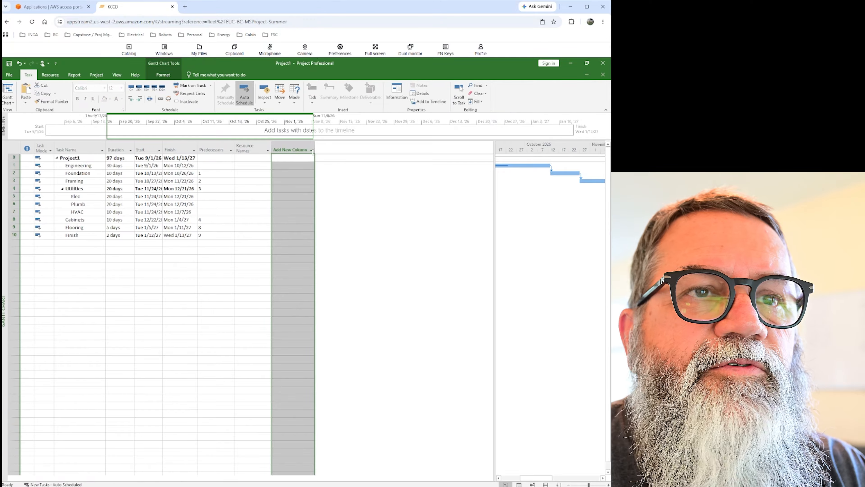
Look through the fields available for a new column and close the list without adding one.
click(312, 152)
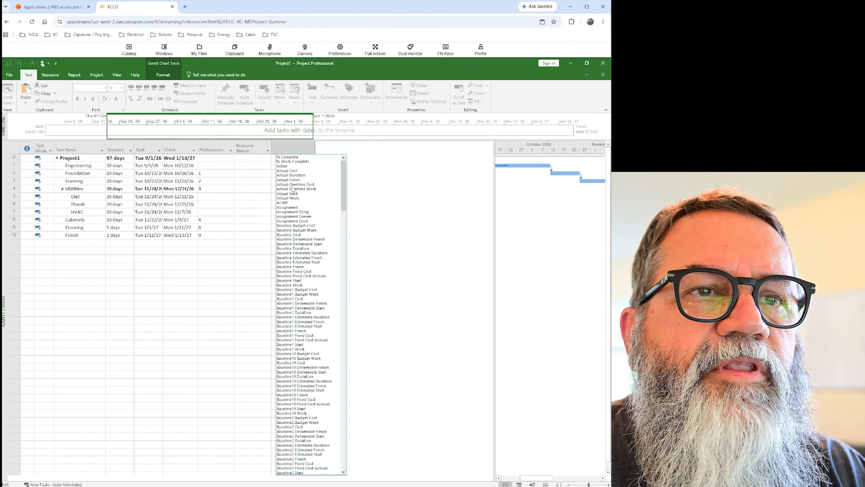
scroll(294, 388, down, 20)
scroll(303, 386, up, 20)
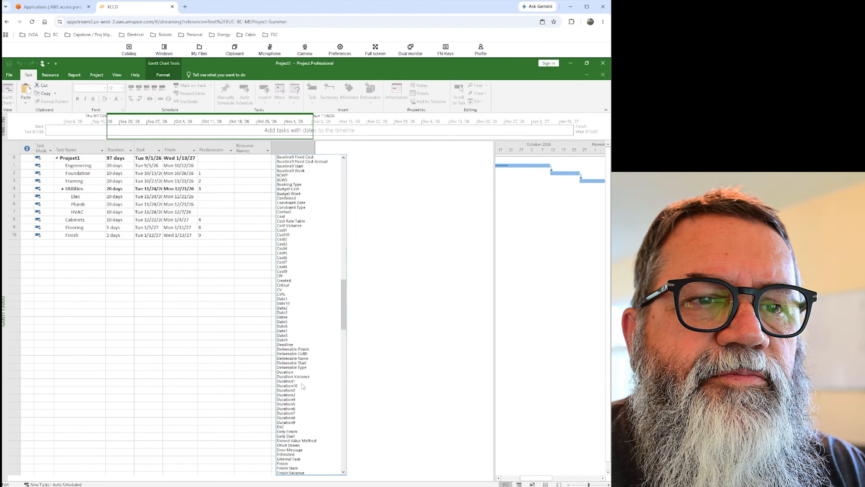
scroll(306, 384, down, 1)
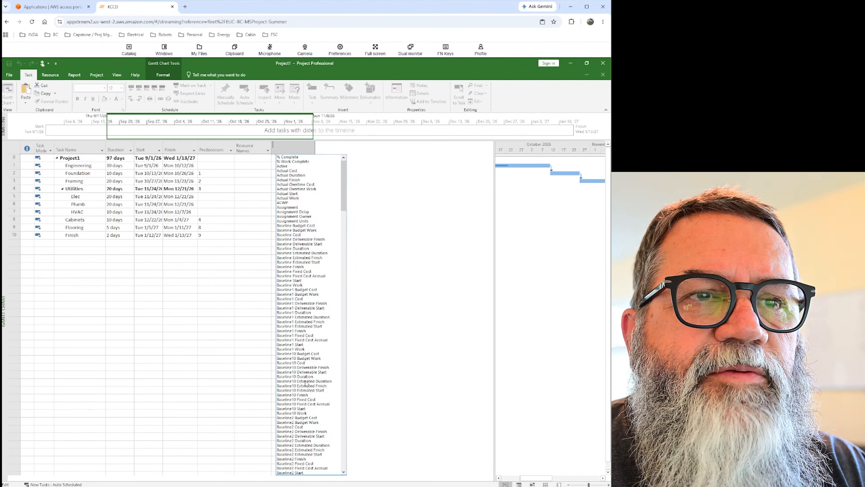
click(204, 297)
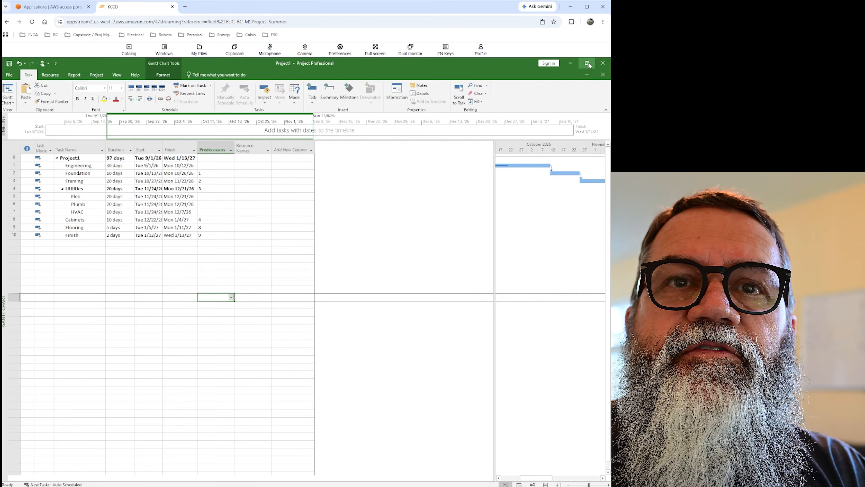
Restore the maximized project window to sit beside the blank Excel workbook and select cell C1 there.
click(588, 64)
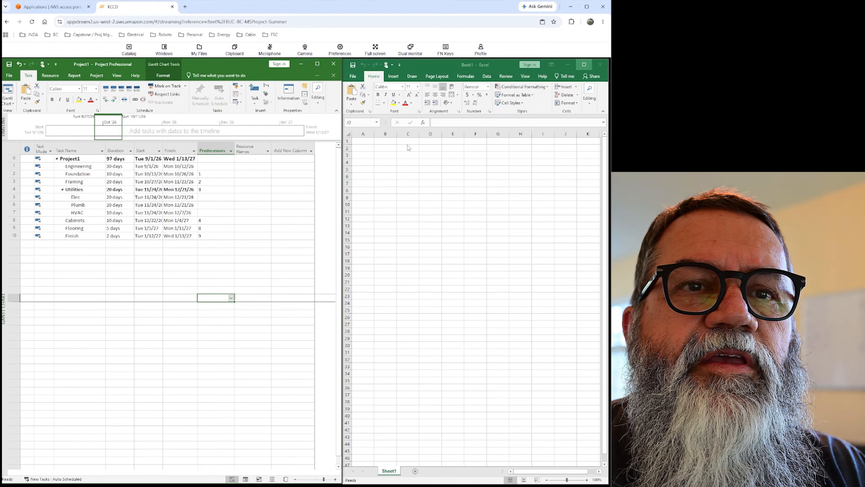
click(408, 141)
click(407, 141)
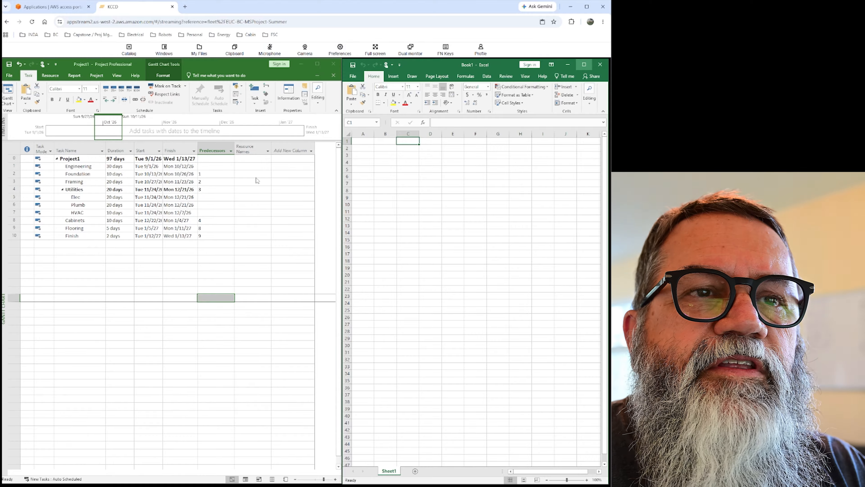
Add a Cost column to the task table after Resource Names.
click(295, 152)
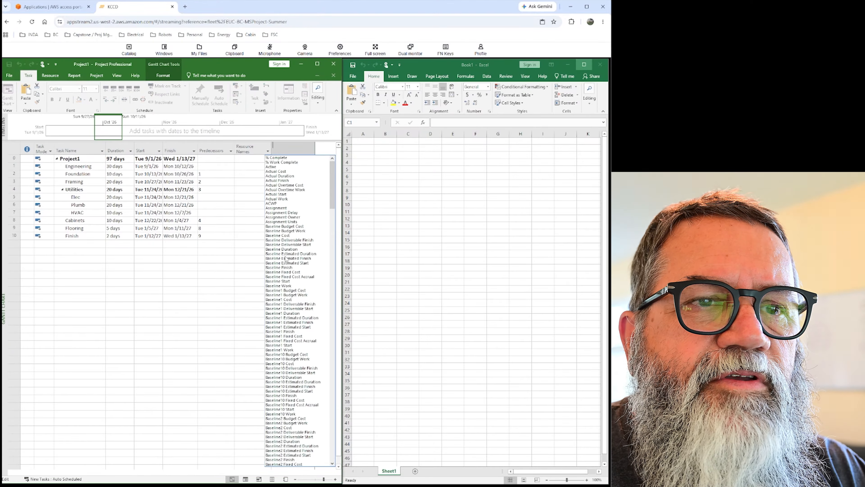
scroll(287, 281, down, 3)
scroll(288, 283, down, 20)
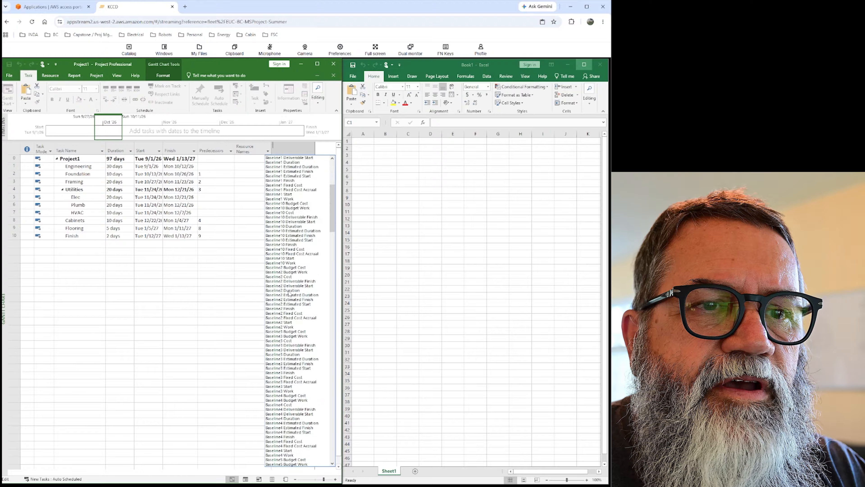
scroll(291, 294, down, 11)
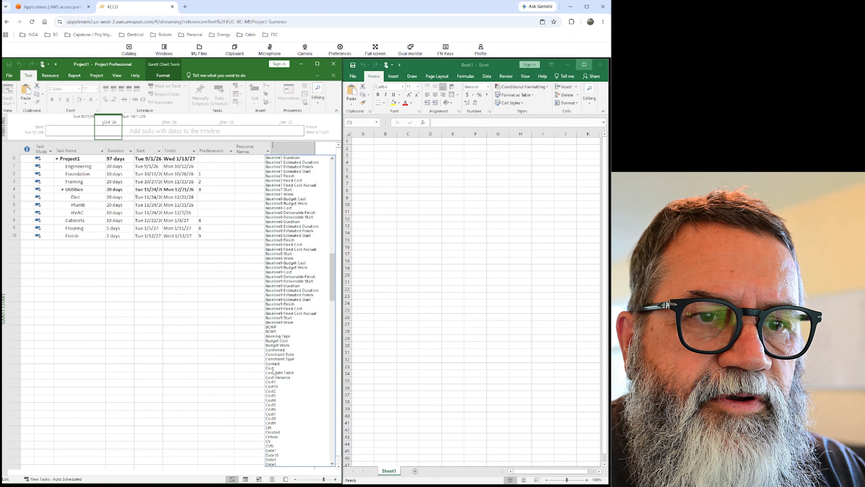
click(274, 371)
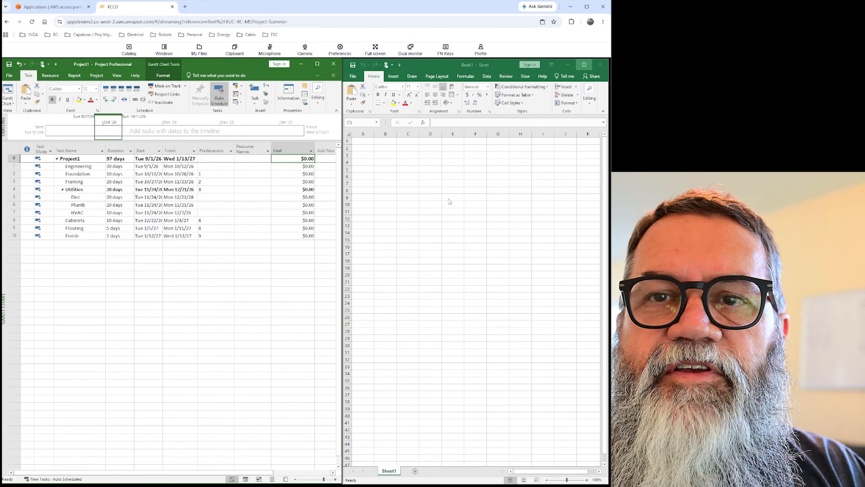
Copy the Task Name through Predecessors cells of all project rows into the Excel sheet at A1 and widen column A to fit the task names.
click(474, 200)
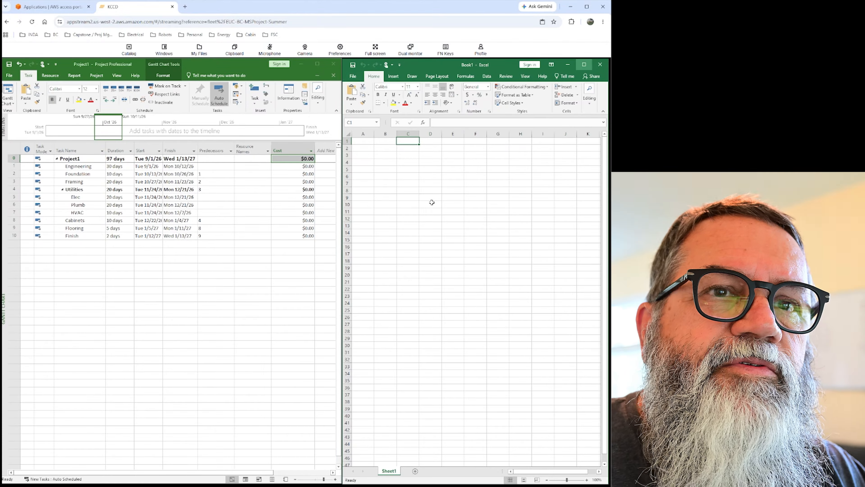
click(212, 275)
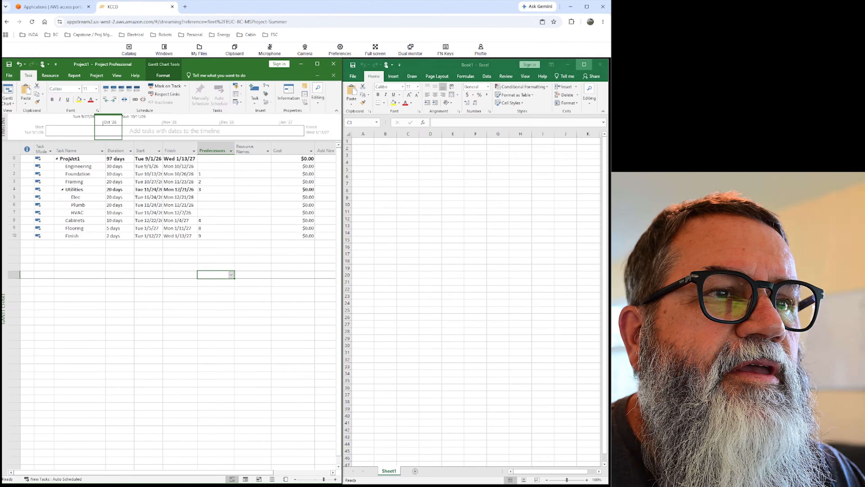
drag(73, 158, 204, 238)
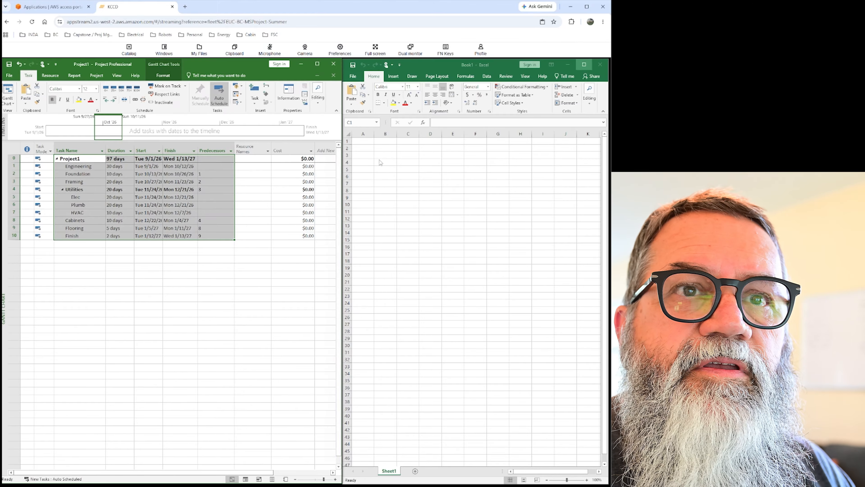
click(372, 142)
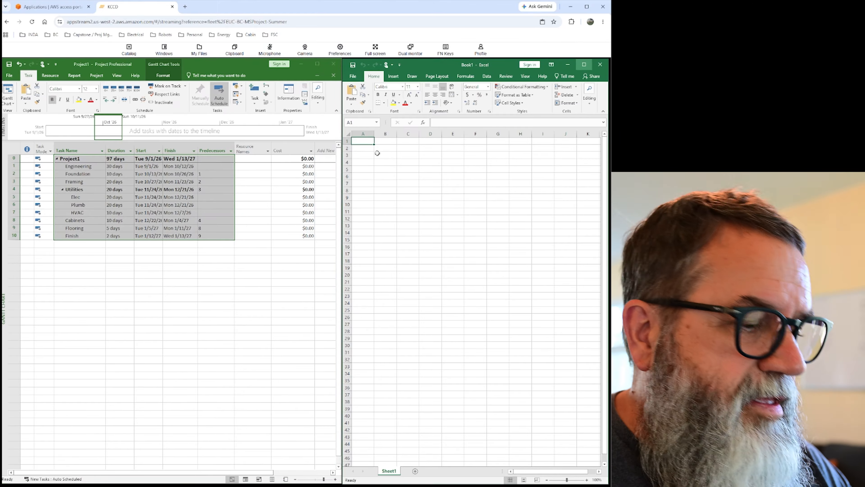
text(Task Name	Duration	Start	Finish	Predecessors Project1	97 days	Tue 9/1/26	Wed 1/13/27	 Engineering	30 days	Tue 9/1/26	Mon 10/12/26	 Foundation	10 days	Tue 10/13/26	Mon 10/26/26	1 Framing	20 days	Tue 10/27/26	Mon 11/23/26	2 Utilities	20 days	Tue 11/24/26	Mon 12/21/26	3 Elec	20 days	Tue 11/24/26	Mon 12/21/26	 Plumb	20 days	Tue 11/24/26	Mon 12/21/26	 HVAC	10 days	Tue 11/24/26	Mon 12/7/26	 Cabinets	10 days	Tue 12/22/26	Mon 1/4/27	4 Flooring	5 days	Tue 1/5/27	Mon 1/11/27	8 Finish	2 days	Tue 1/12/27	Wed 1/13/27	9)
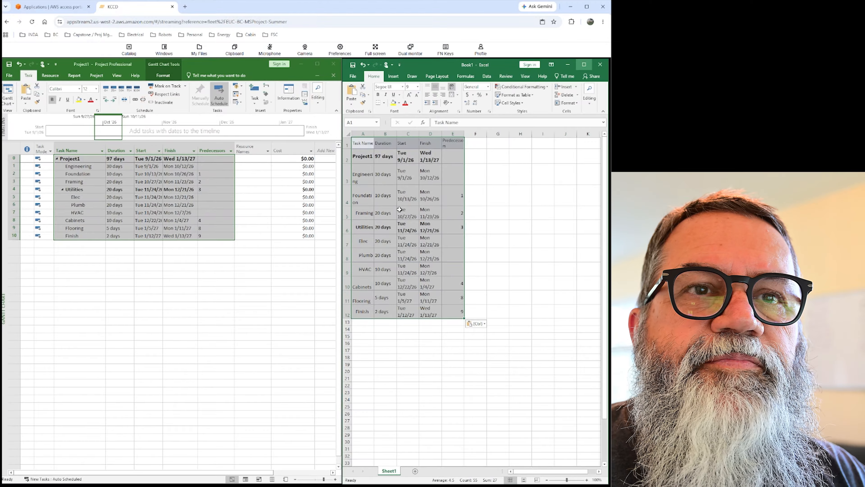
drag(374, 133, 418, 133)
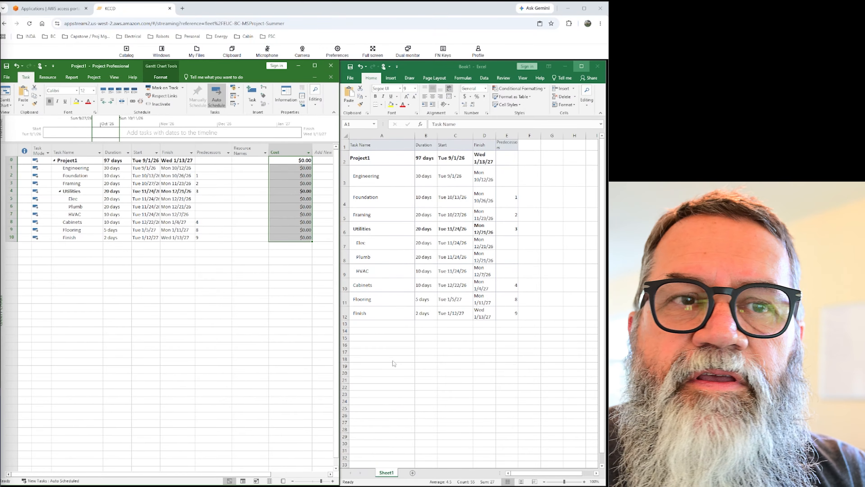
View the Cash Flow cost report in the maximized project window and return to the Gantt Chart.
click(319, 67)
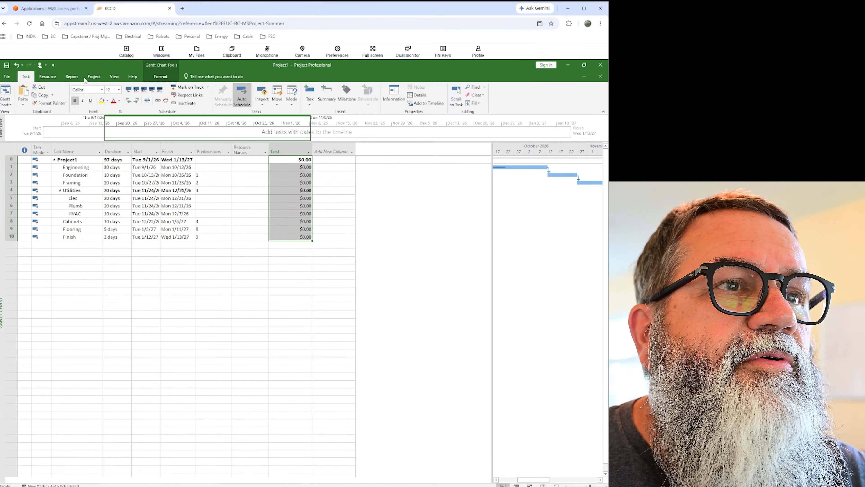
click(71, 78)
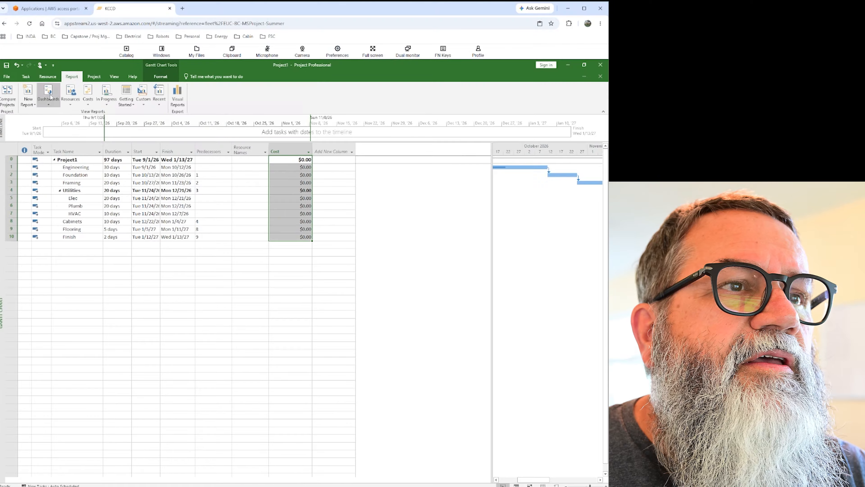
click(89, 103)
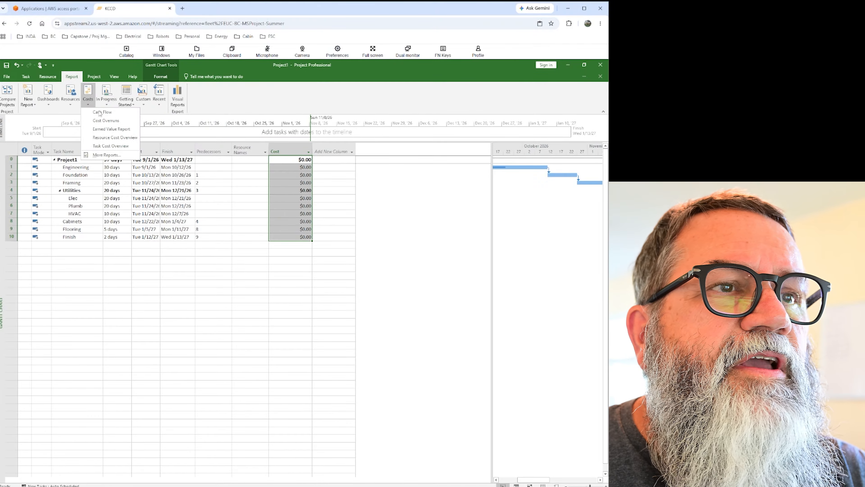
click(106, 114)
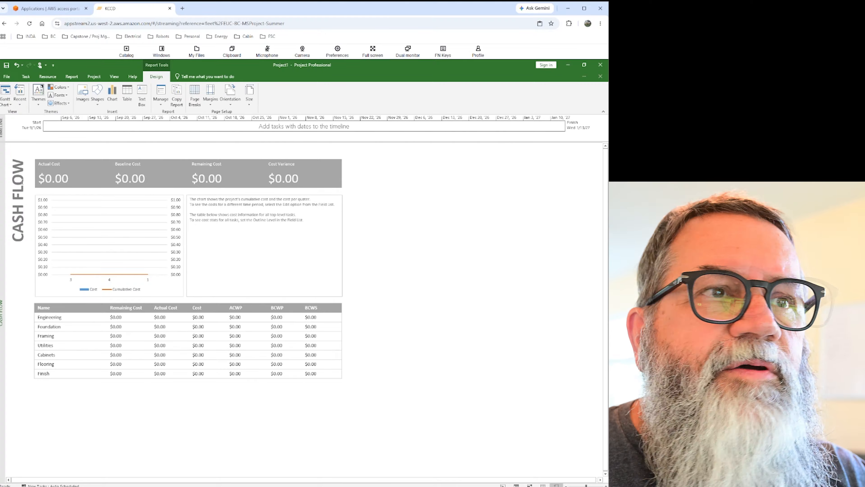
click(6, 92)
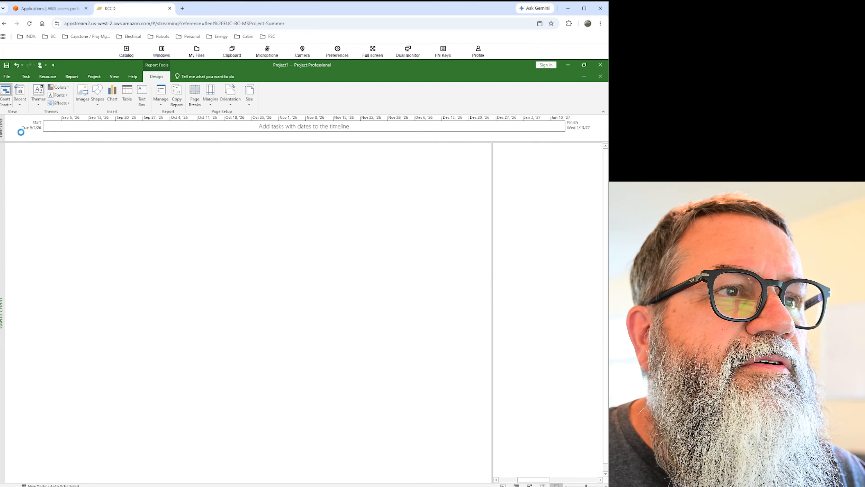